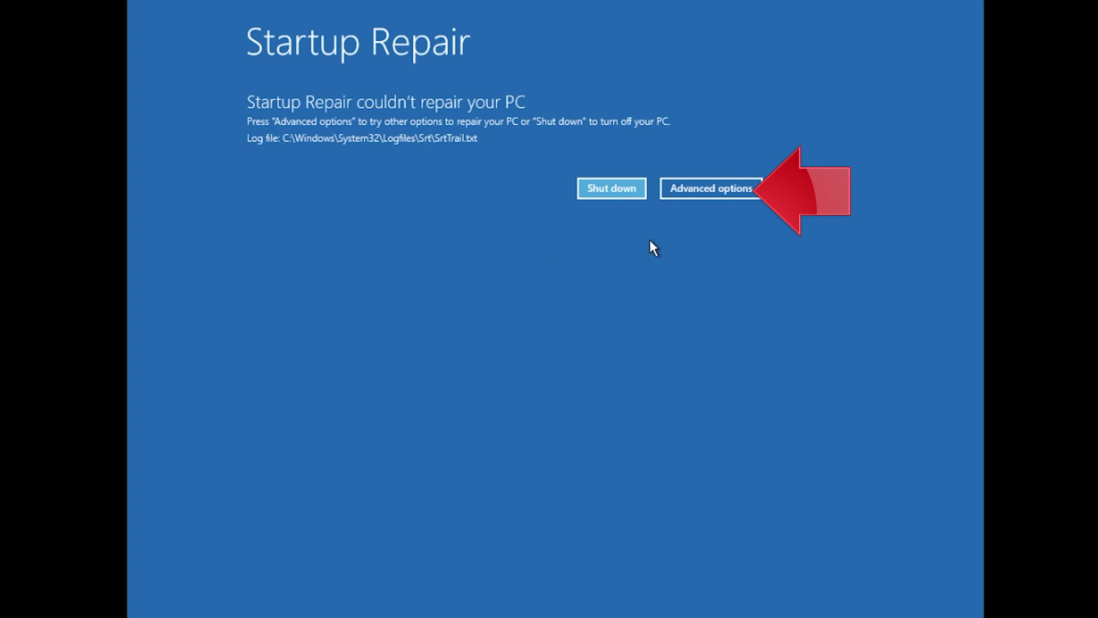
- Go from the failed repair notice through Advanced options and Troubleshoot to Advanced options
{"action": "left_click", "coordinate": [713, 195]}
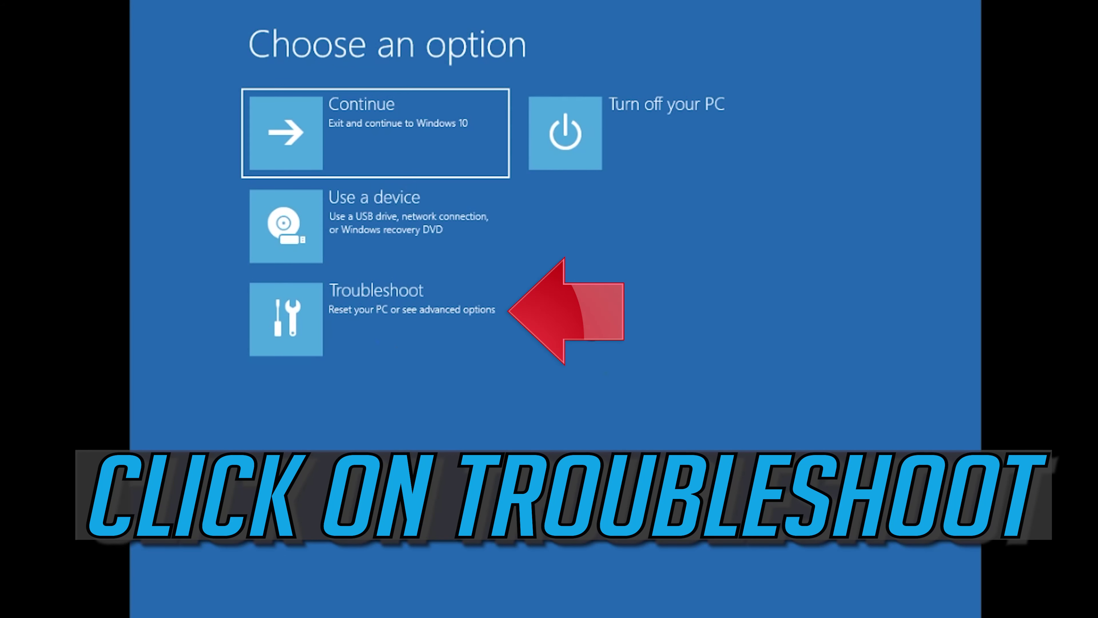
{"action": "left_click", "coordinate": [365, 347]}
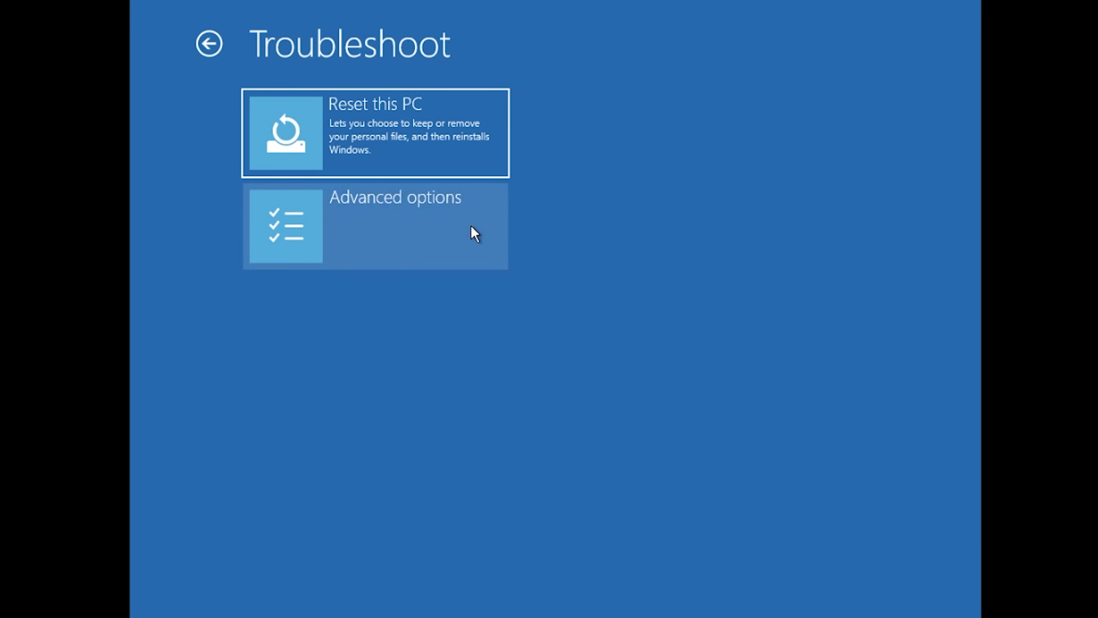
{"action": "left_click", "coordinate": [470, 227]}
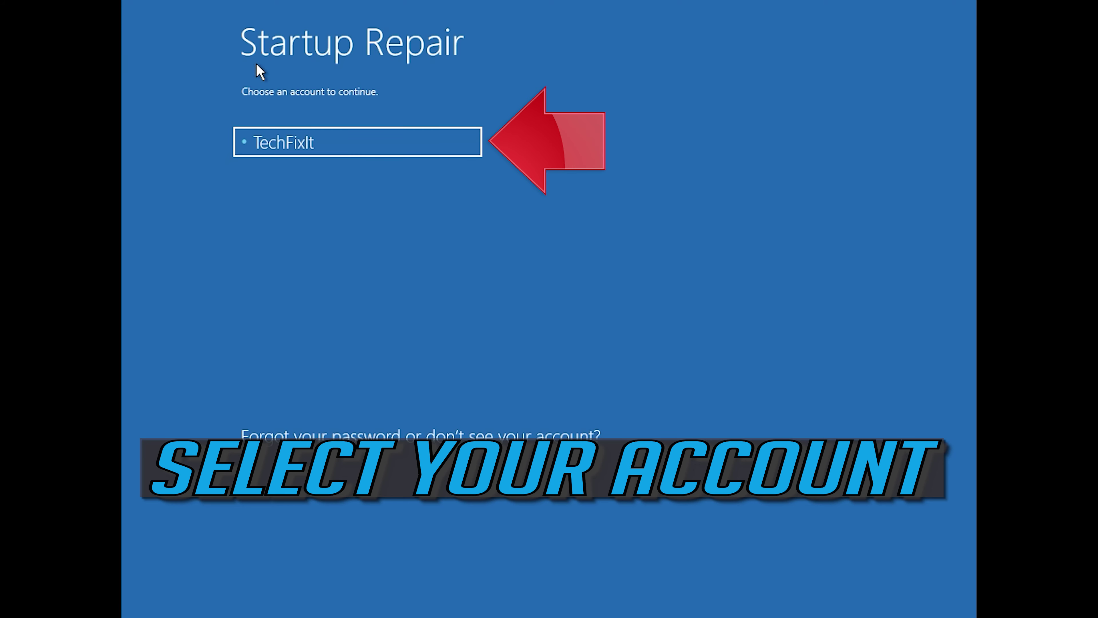
- Choose the PC's user account tile for Startup Repair
{"action": "left_click", "coordinate": [409, 146]}
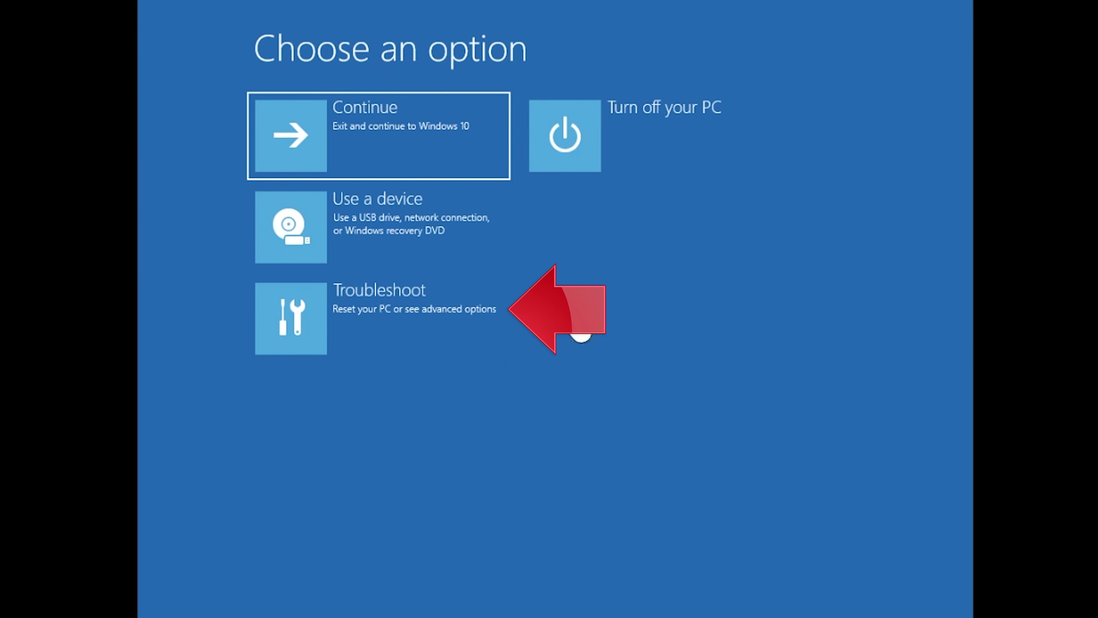
- Return to Troubleshoot > Advanced options to reach the Command Prompt tool
{"action": "left_click", "coordinate": [368, 346]}
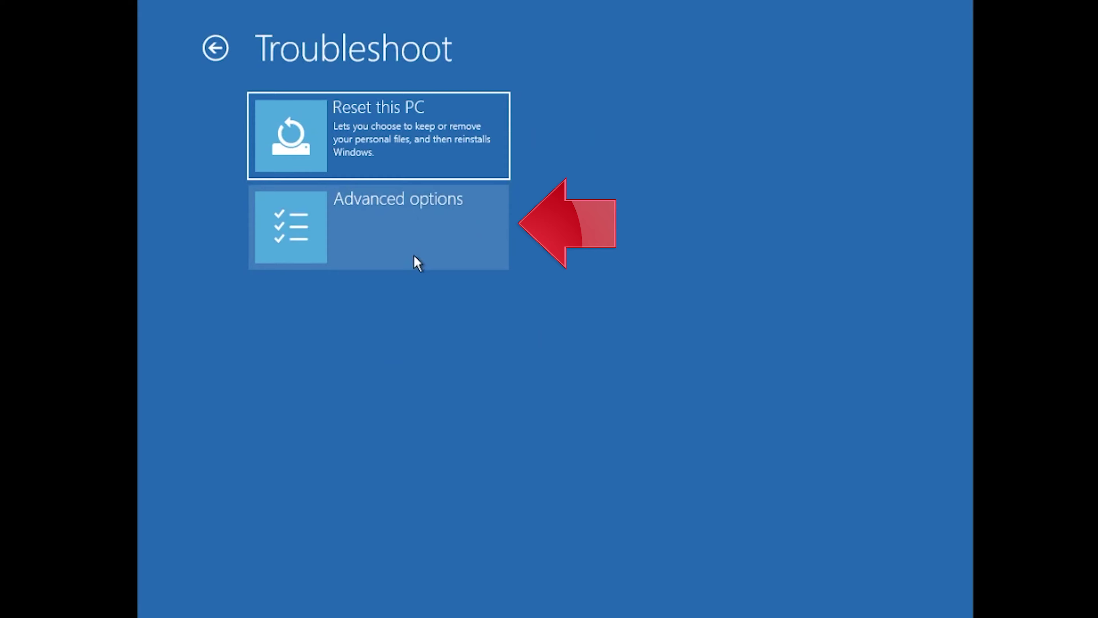
{"action": "left_click", "coordinate": [473, 228]}
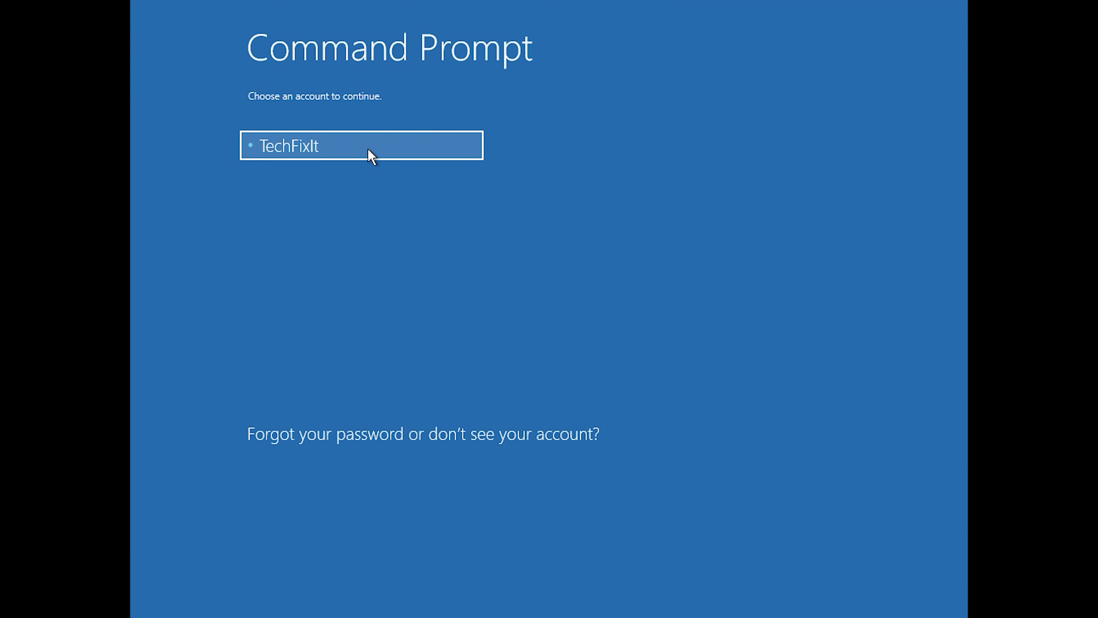
- Sign in with the user account and a blank password to get an administrator Command Prompt
{"action": "left_click", "coordinate": [359, 154]}
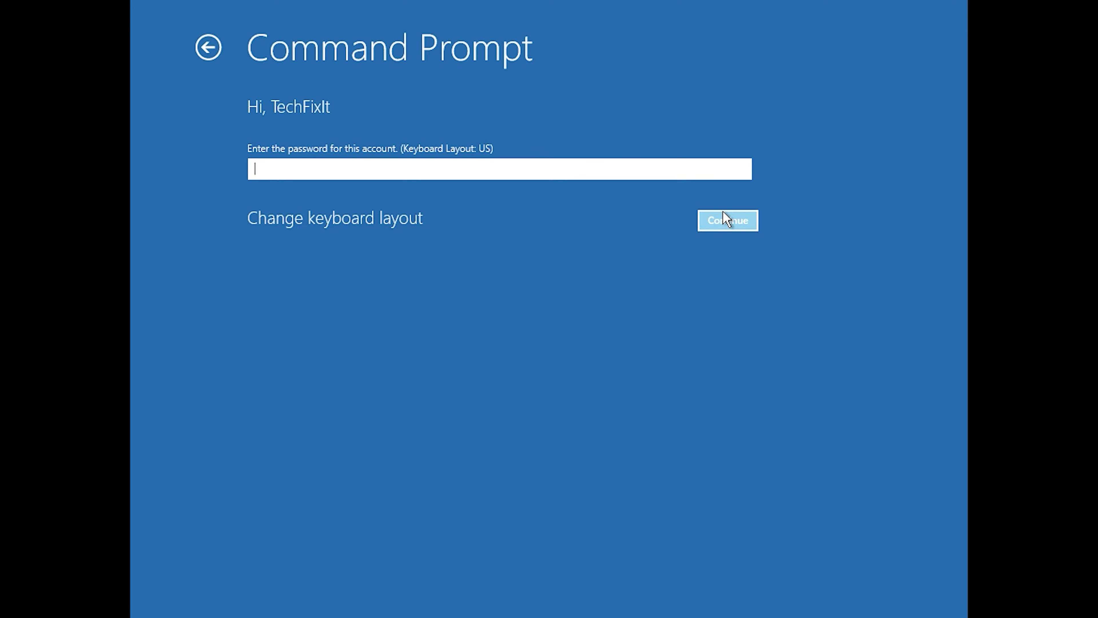
{"action": "left_click", "coordinate": [724, 219]}
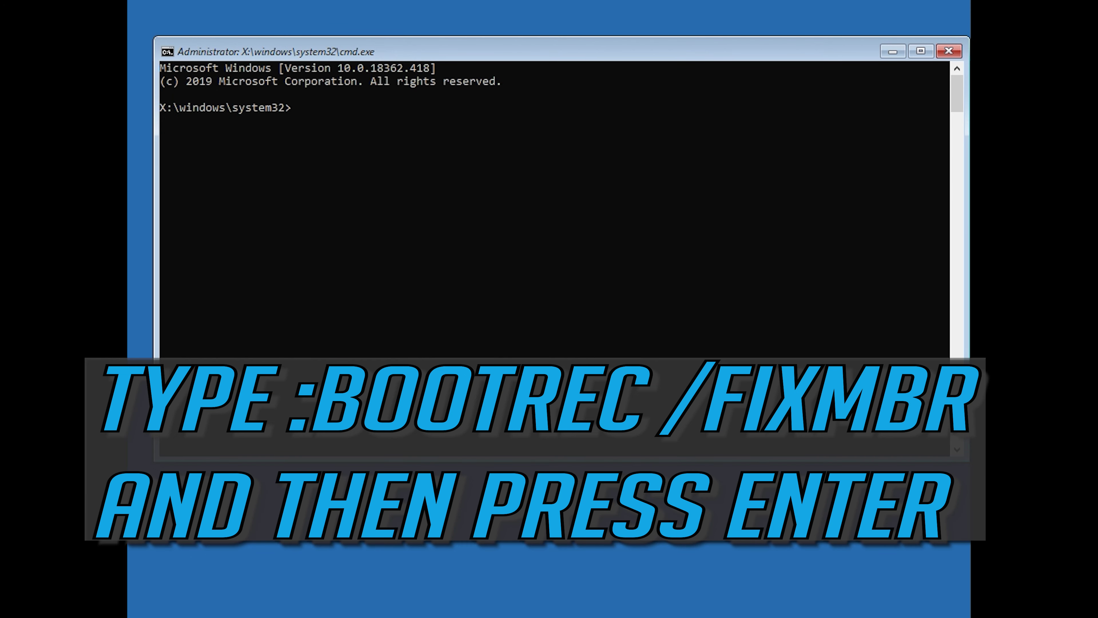
- Run bootrec /fixmbr, which succeeds, then bootrec /fixboot, which returns Access is denied
{"action": "type", "text": "bootrec /fixmbr"}
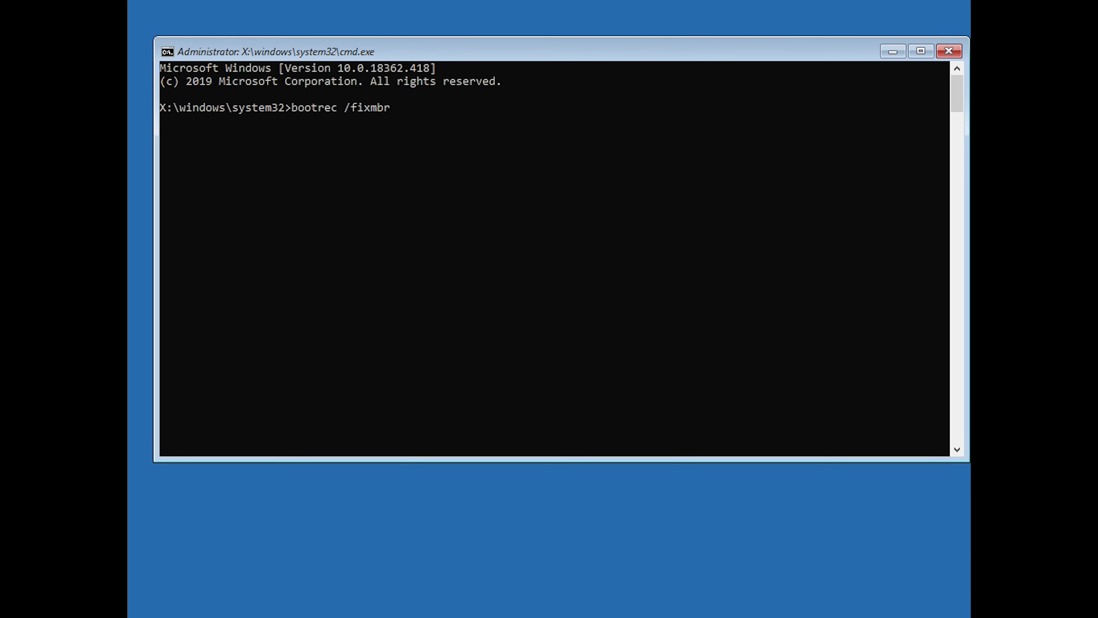
{"action": "key", "text": "Return"}
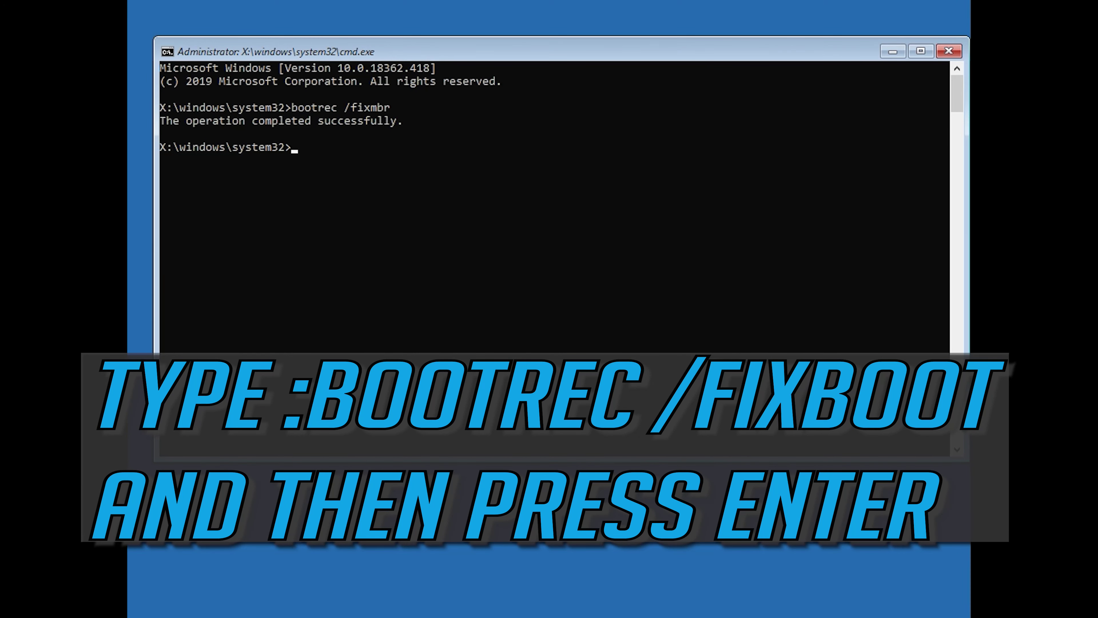
{"action": "type", "text": "bootrec /fixboot"}
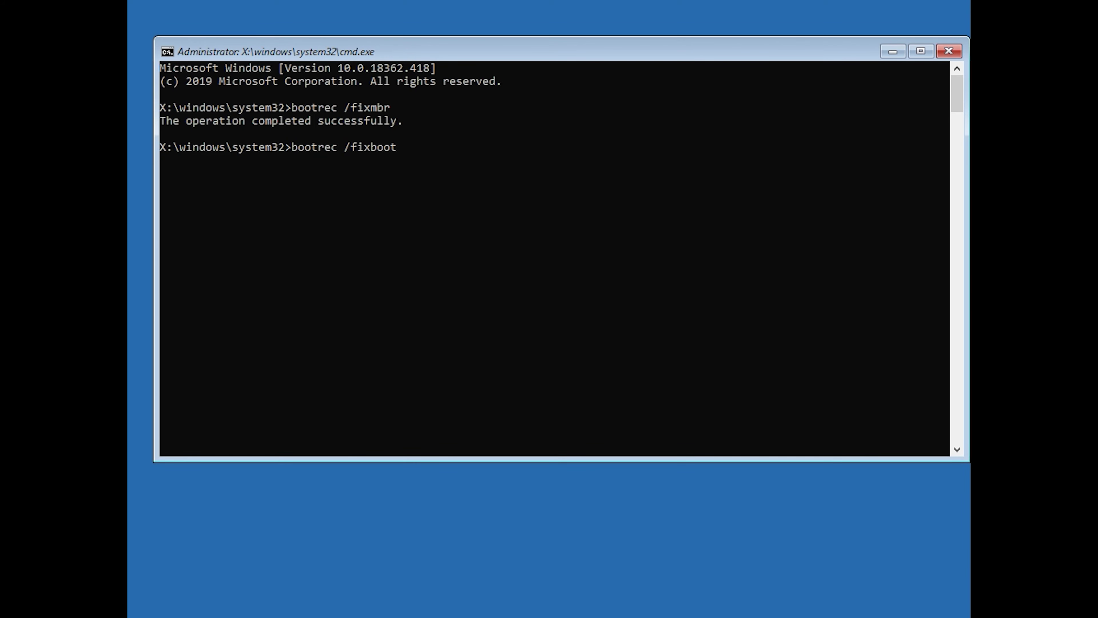
{"action": "key", "text": "Return"}
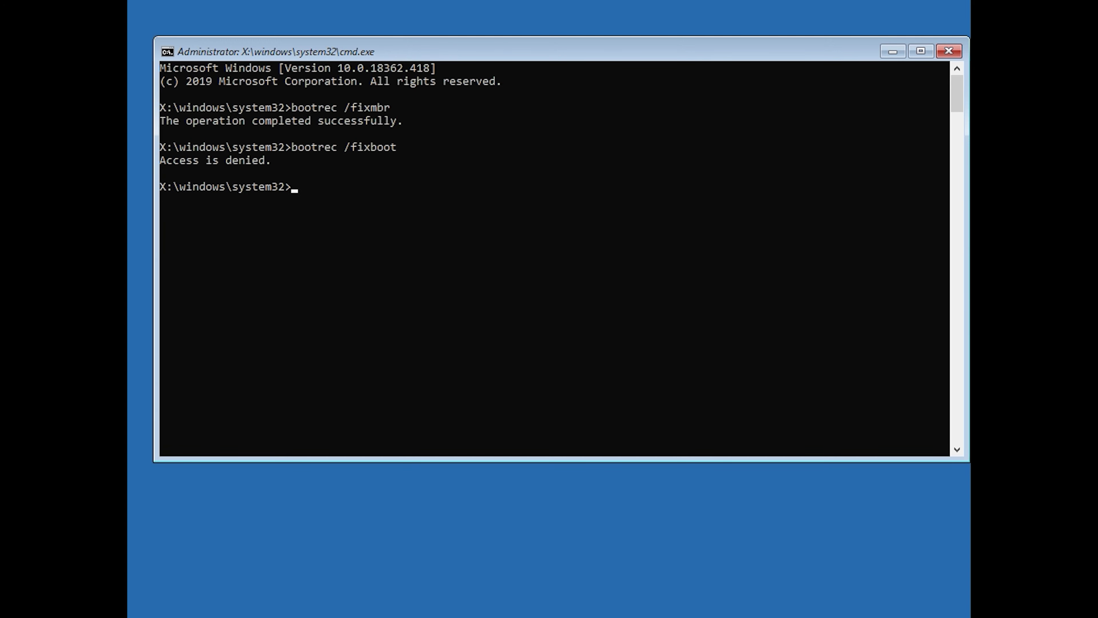
- Update the NTFS bootcode with bootsect /nt60 sys, then enter bootrec /fixboot again
{"action": "type", "text": "b"}
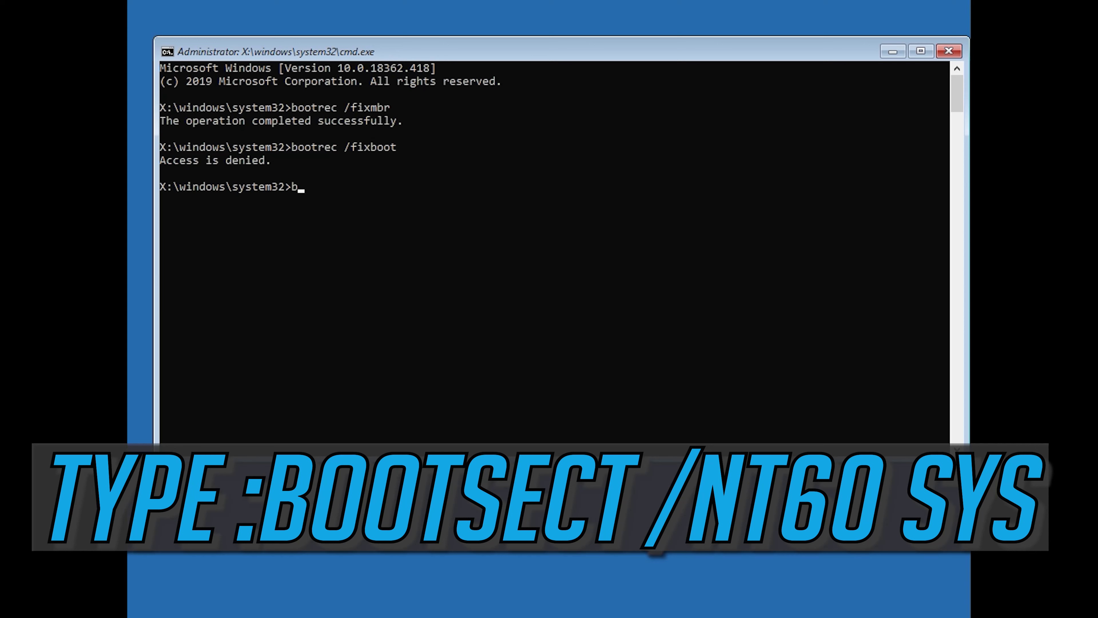
{"action": "type", "text": "ootsect /nt60 sys"}
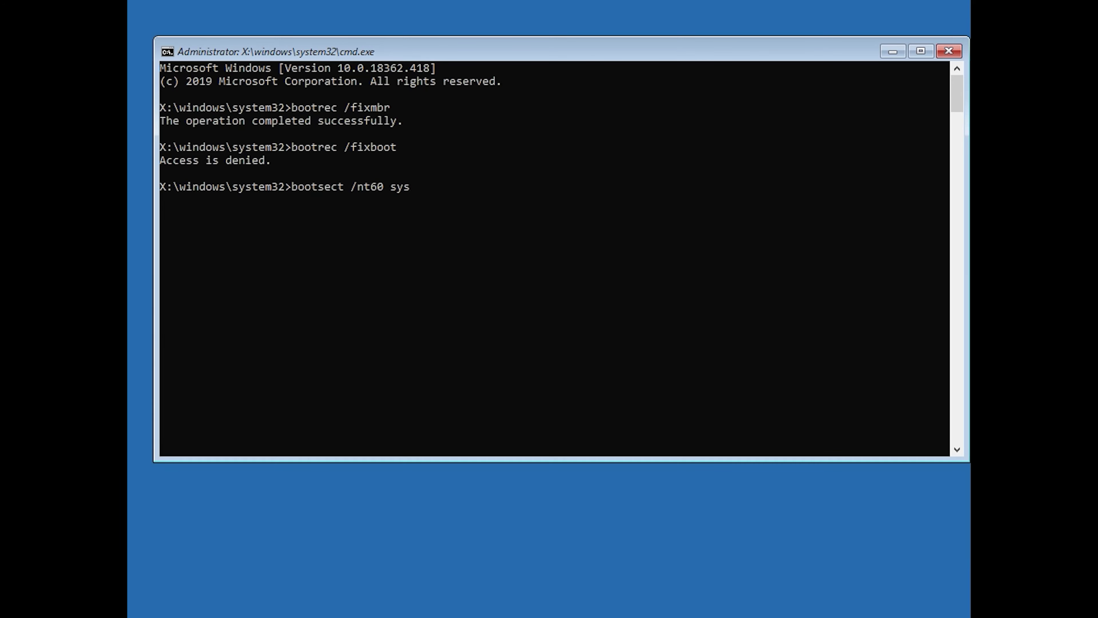
{"action": "key", "text": "Return"}
{"action": "type", "text": "boot"}
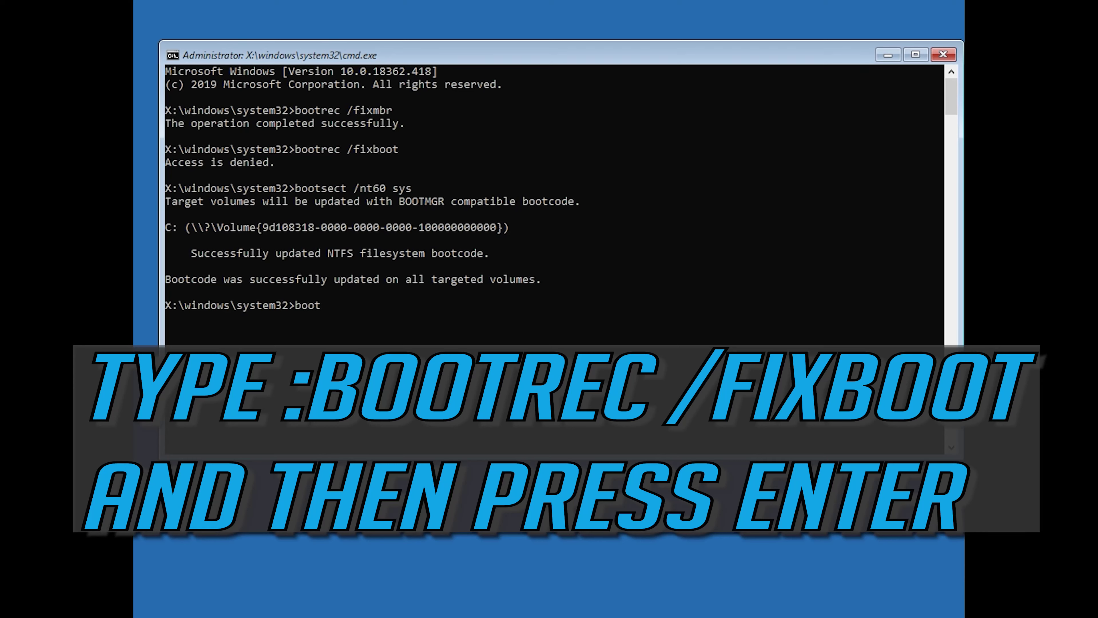
{"action": "type", "text": "rec /fixboot"}
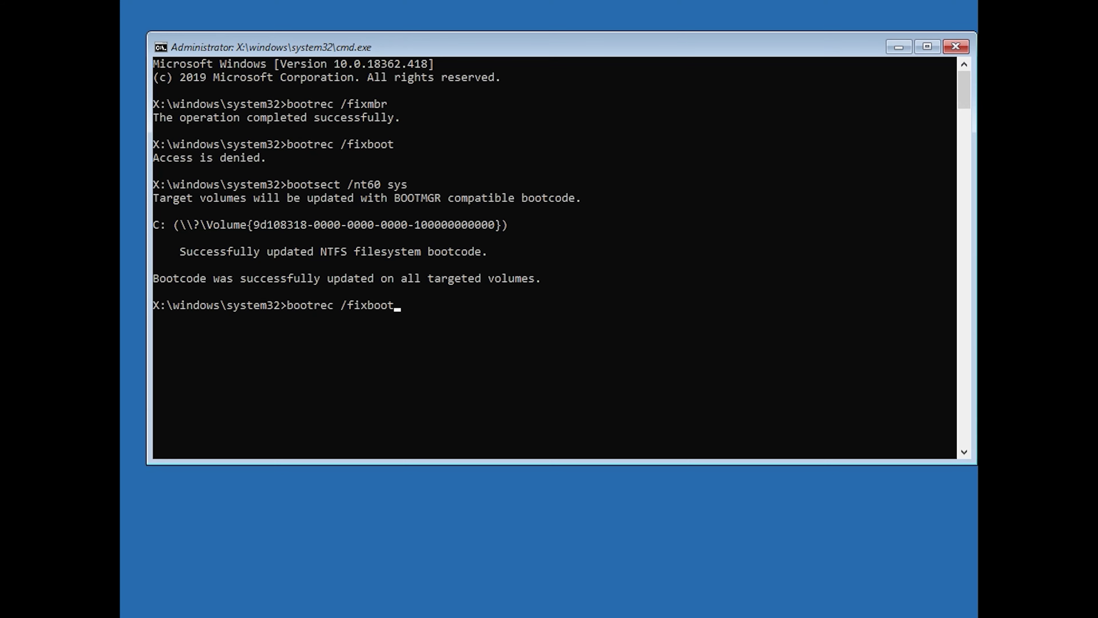
- Rerun bootrec /fixboot and back up the BCD with bcdedit /export c:\bcdbackup
{"action": "key", "text": "Return"}
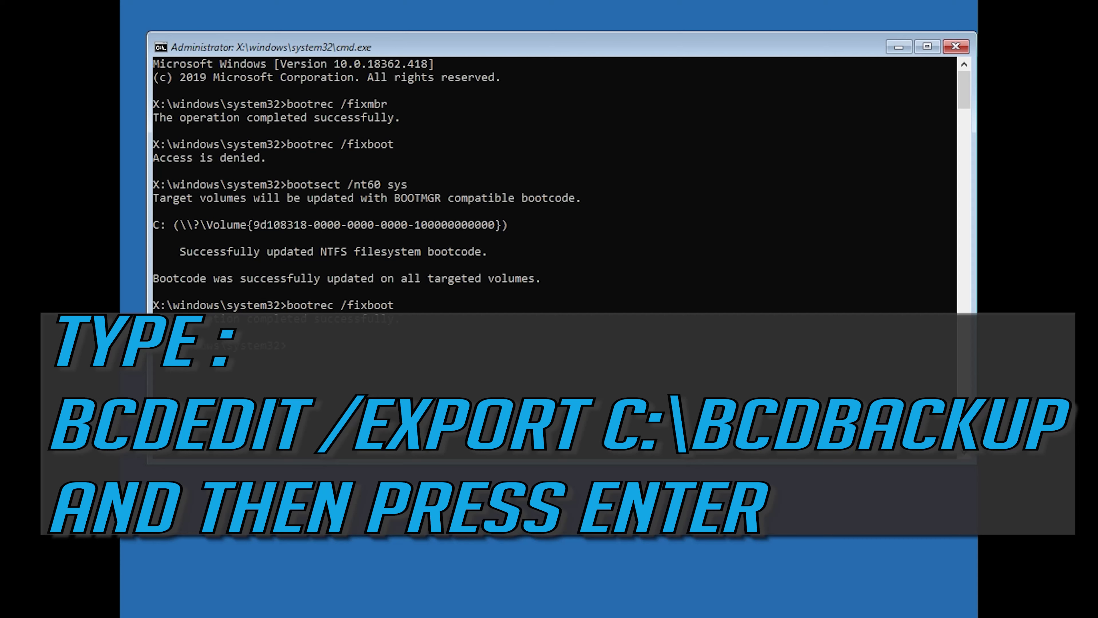
{"action": "type", "text": "bcdedit /export c:\\bcd"}
{"action": "type", "text": "backup"}
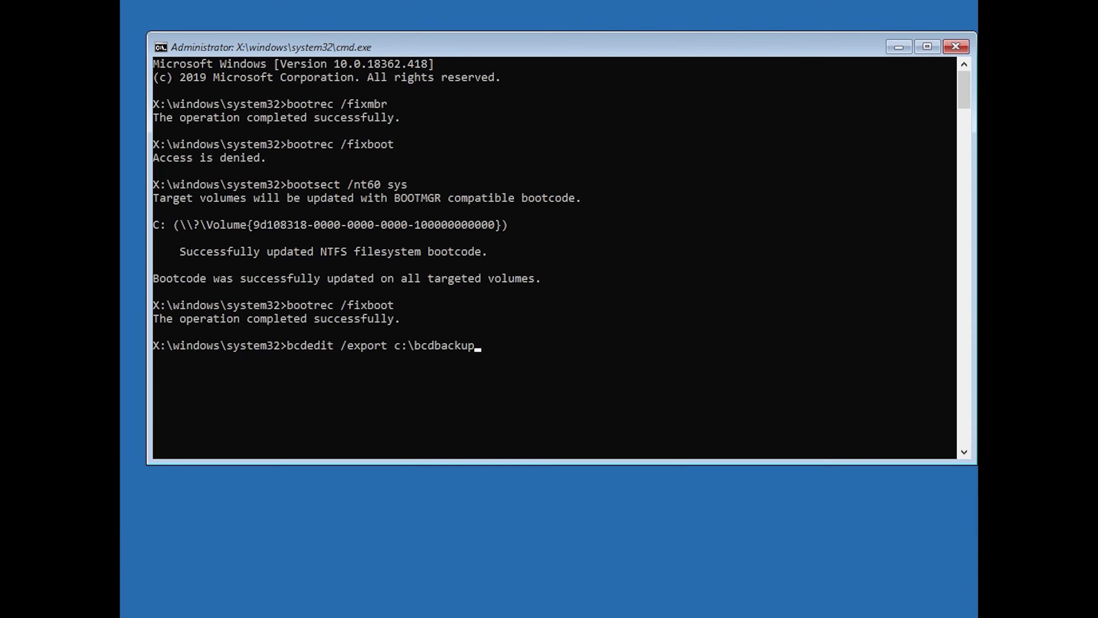
{"action": "key", "text": "Return"}
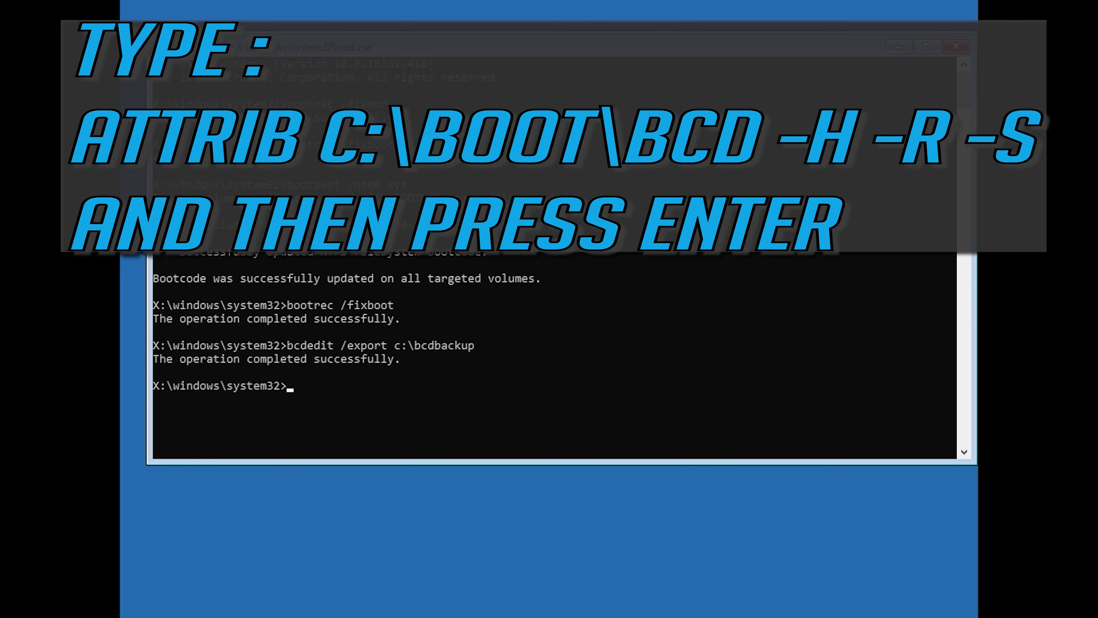
- Run attrib c:\boot\bcd -h -r -s to strip the hidden, read-only and system attributes
{"action": "type", "text": "attrib c:\\"}
{"action": "type", "text": "ot\\bcd"}
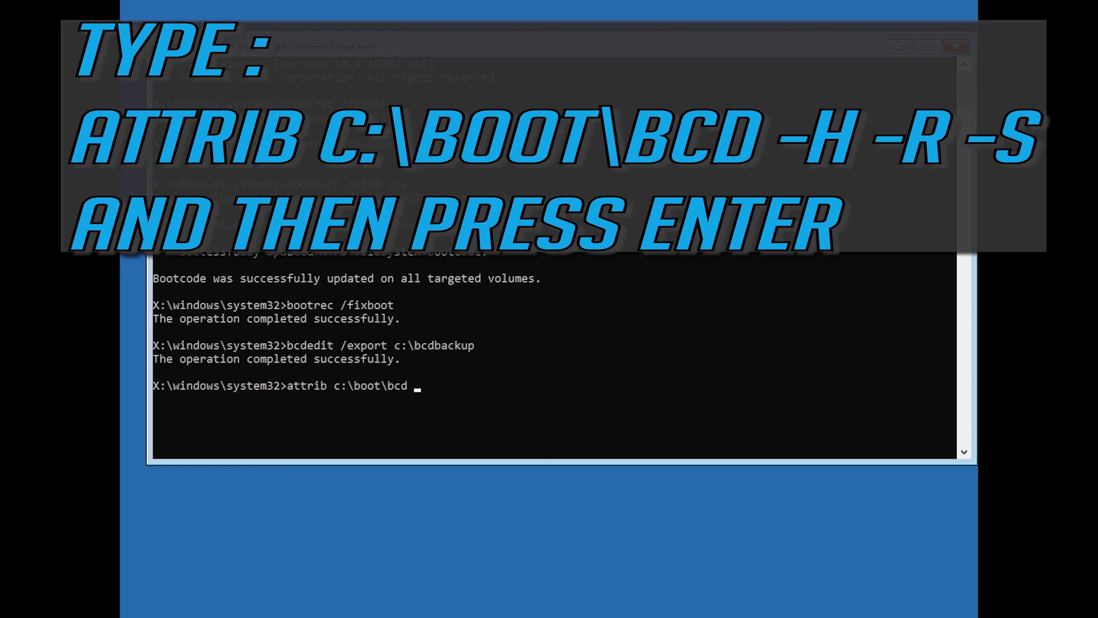
{"action": "type", "text": " -h -r -s"}
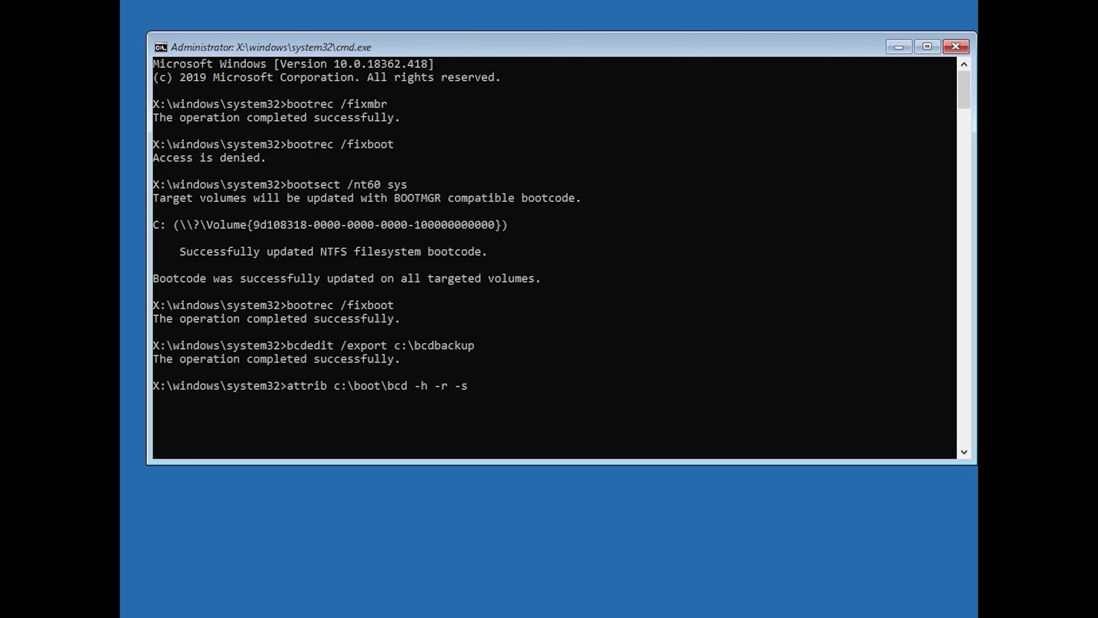
{"action": "key", "text": "Return"}
- Rename c:\boot\bcd to bcd.old with ren c:\boot\bcd bcd.old
{"action": "type", "text": "r"}
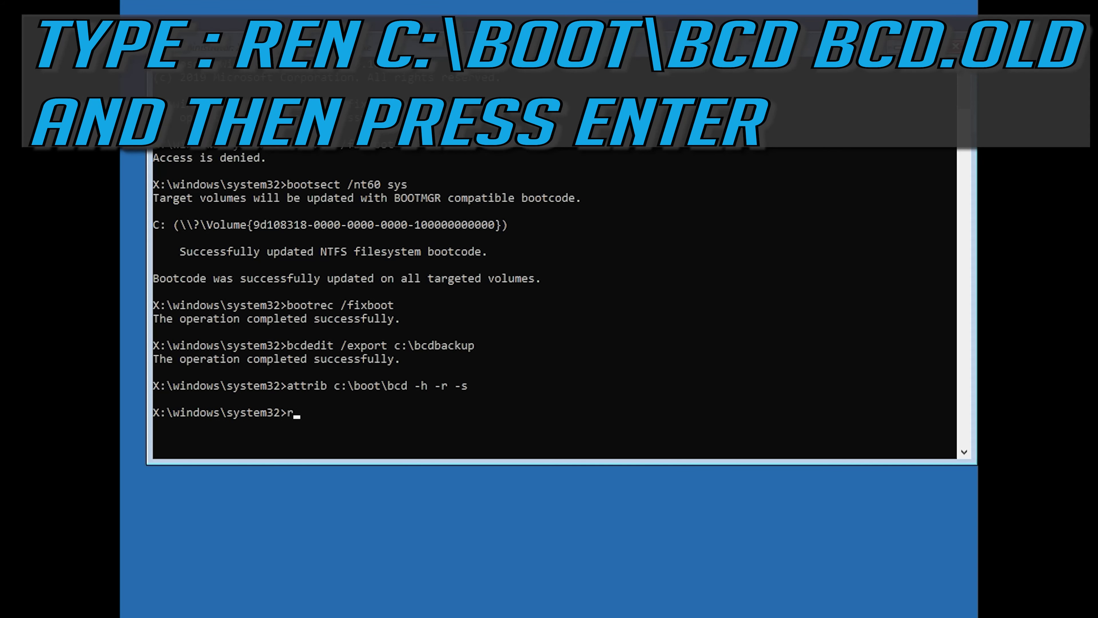
{"action": "type", "text": "en c:\\boot\\bcd bcd.old"}
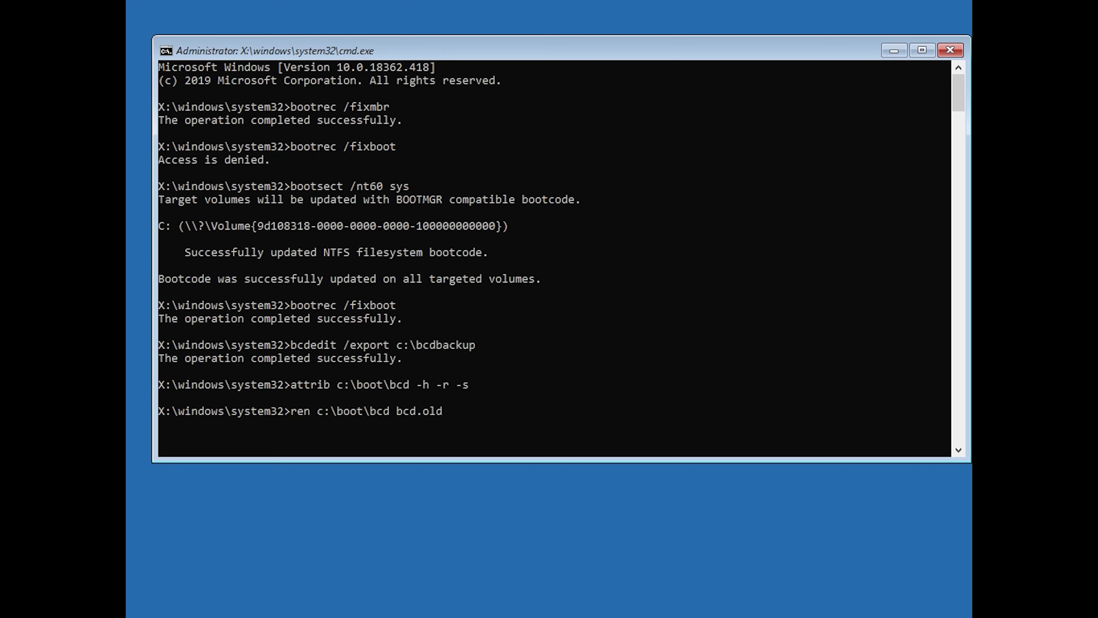
{"action": "key", "text": "Return"}
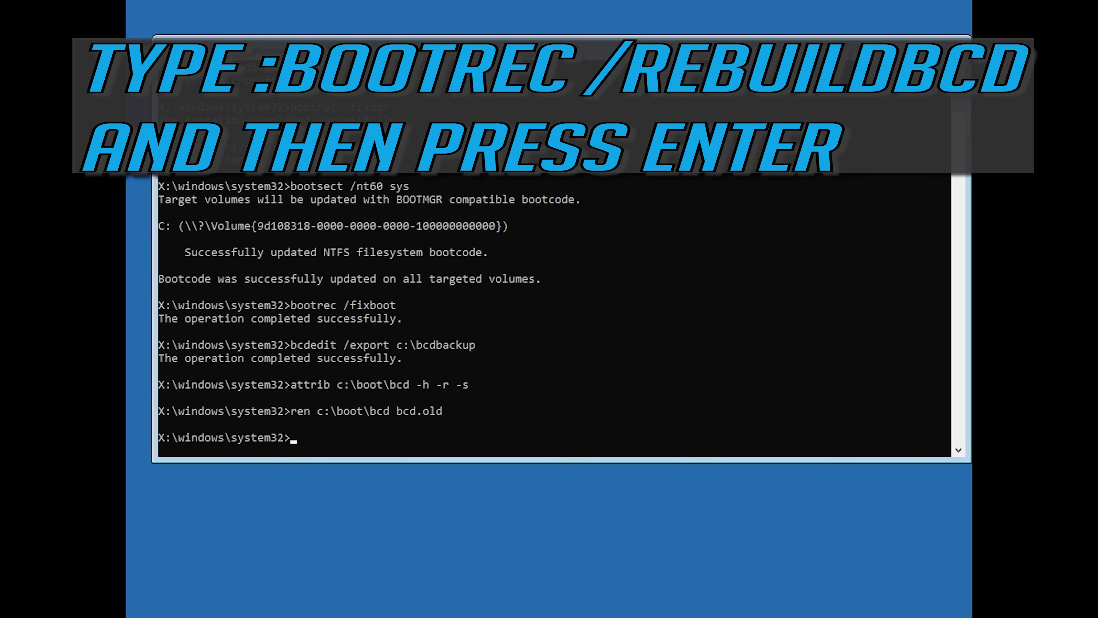
- Run bootrec /rebuildbcd, which scans the disks and finds D:\Windows
{"action": "type", "text": "bootrec /rebuildbcd"}
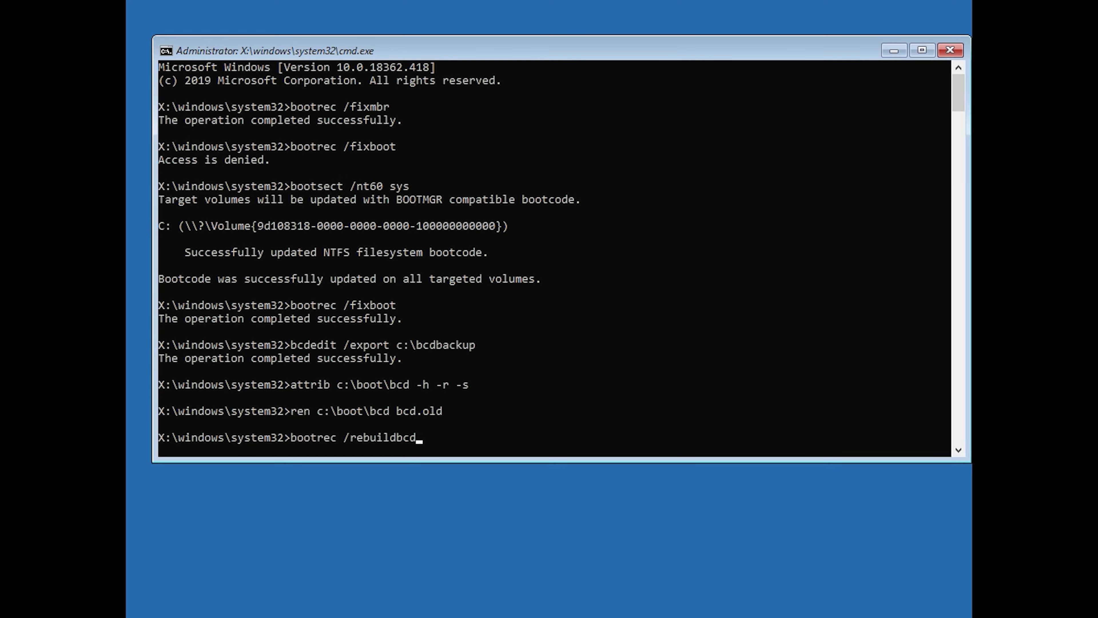
{"action": "key", "text": "Return"}
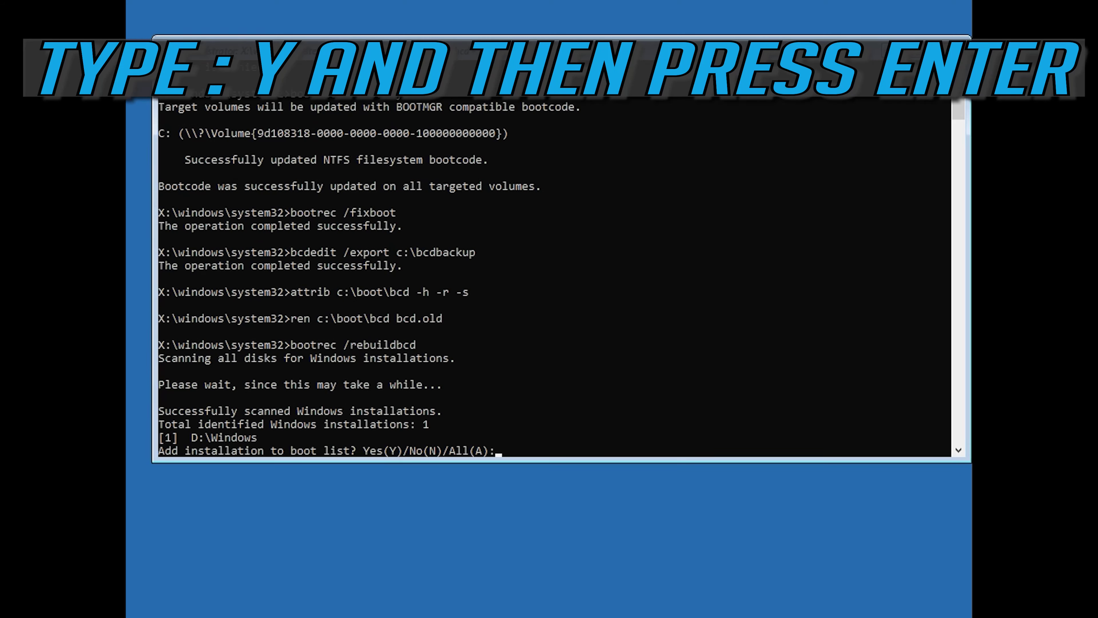
- Answer y so D:\Windows is added to the boot list, finishing the BCD rebuild
{"action": "type", "text": "y"}
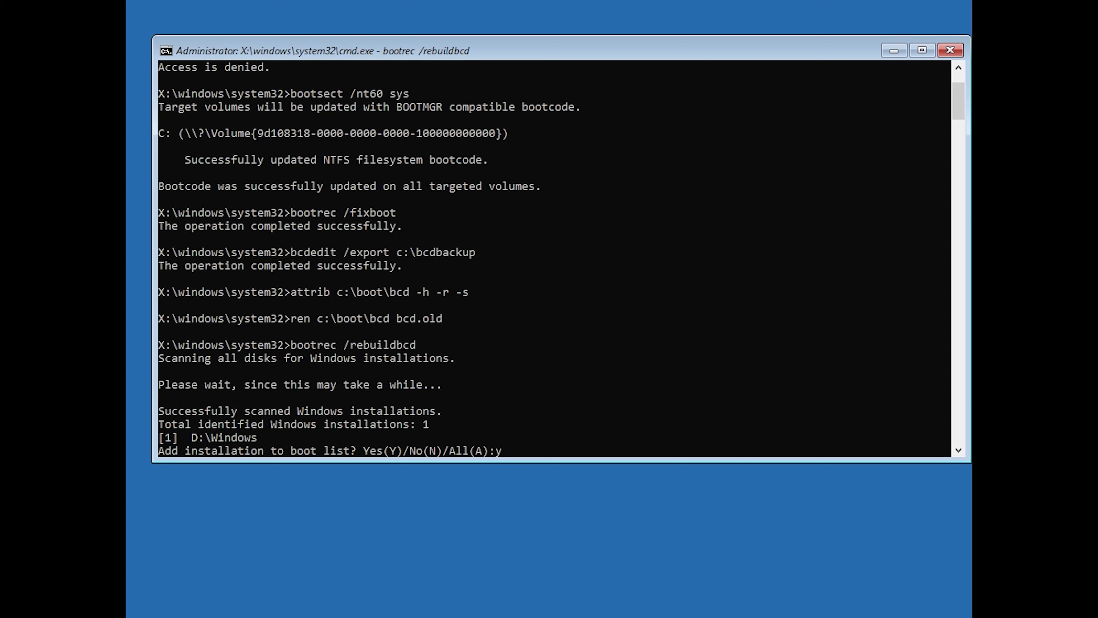
{"action": "key", "text": "Return"}
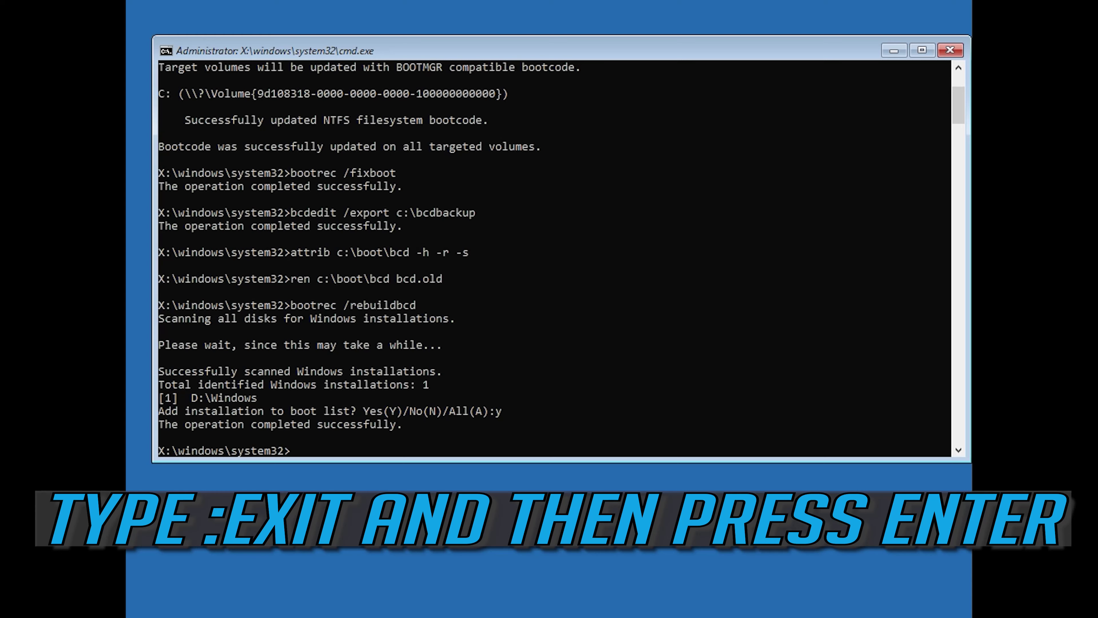
- Leave Command Prompt with the exit command, returning to the Troubleshoot page
{"action": "type", "text": "exit"}
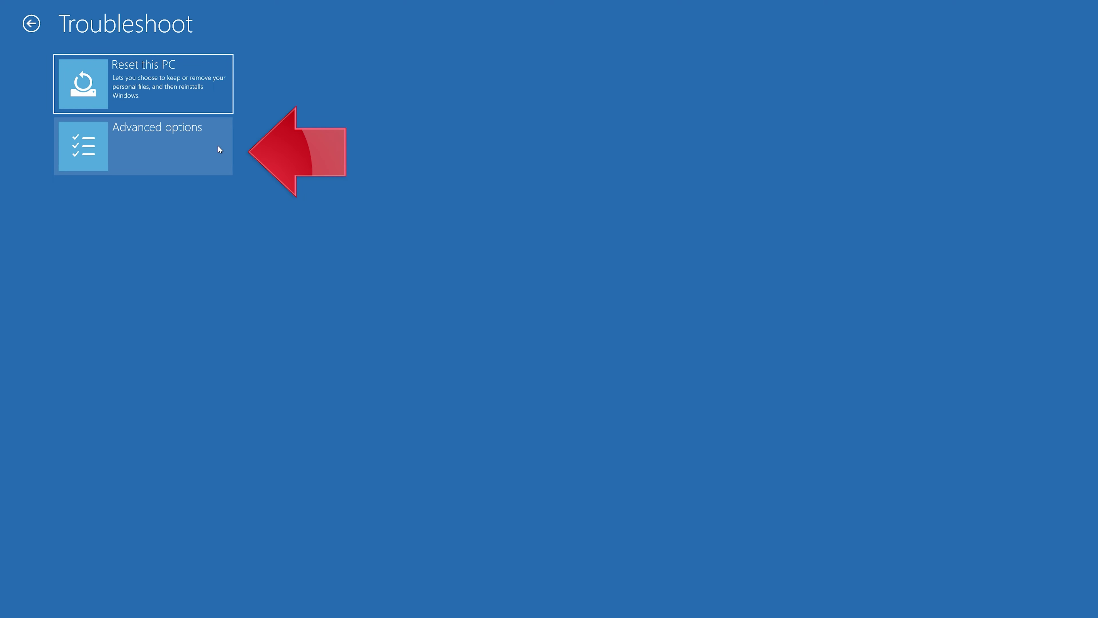
- Start System Restore from Advanced options and sign in with the computer's account
{"action": "left_click", "coordinate": [157, 155]}
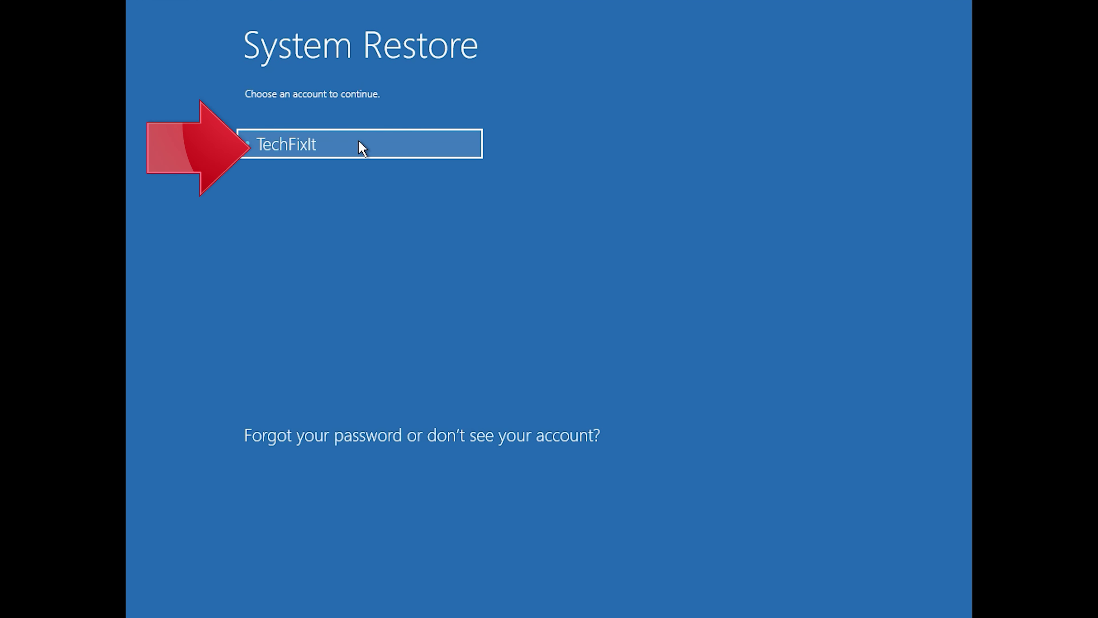
{"action": "left_click", "coordinate": [371, 143]}
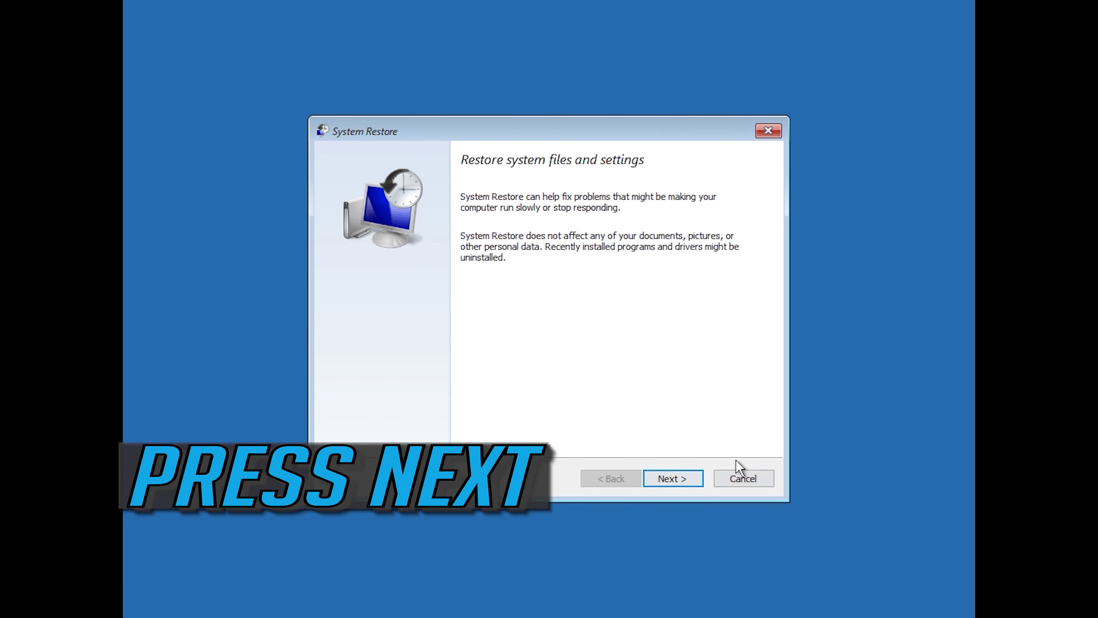
- Select the 1/10/2020 12:21:42 AM restore point and confirm it through Finish
{"action": "left_click", "coordinate": [674, 481]}
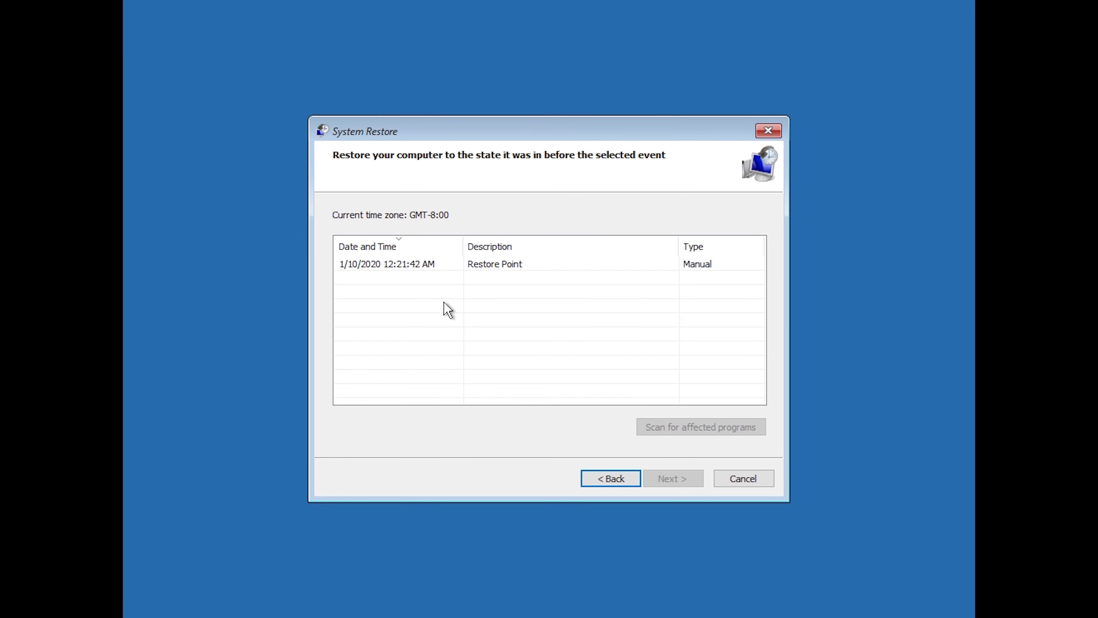
{"action": "left_click", "coordinate": [393, 267]}
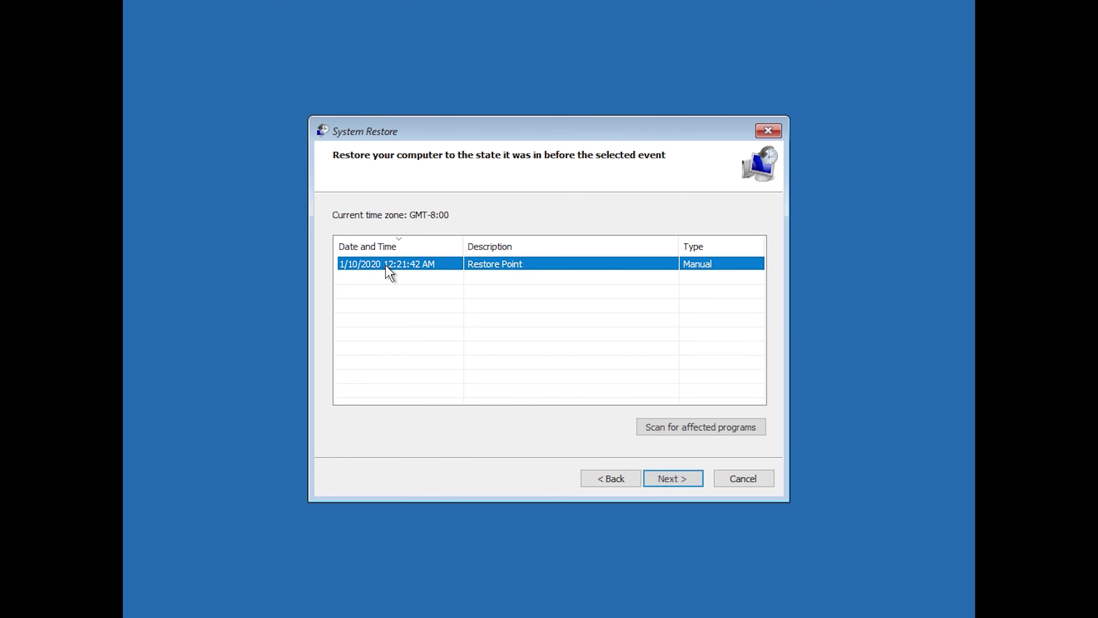
{"action": "left_click", "coordinate": [672, 479]}
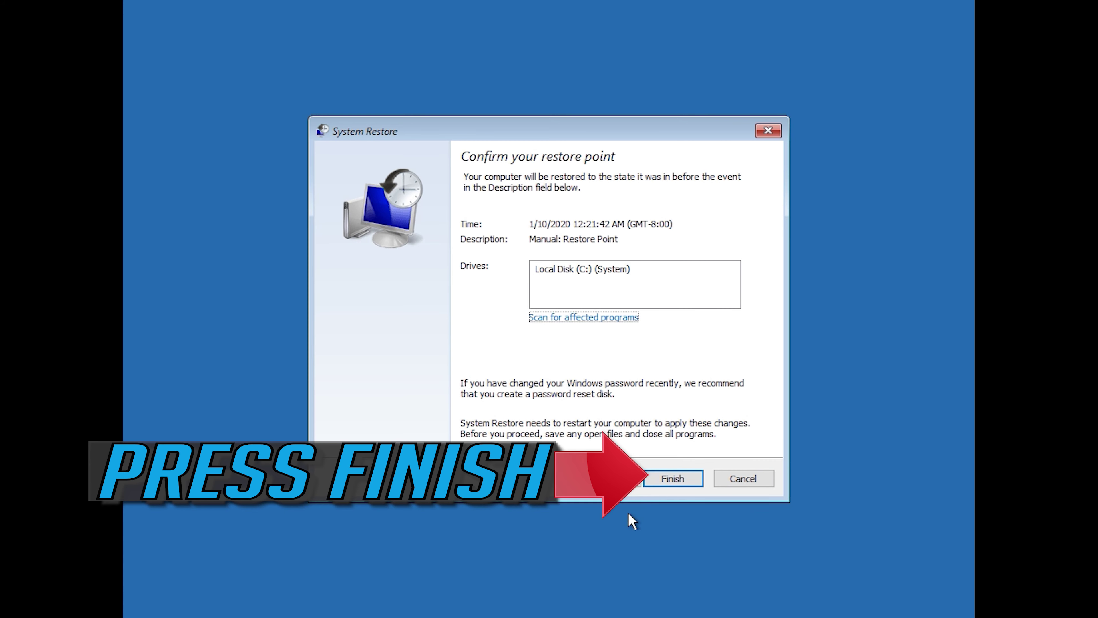
{"action": "left_click", "coordinate": [673, 480]}
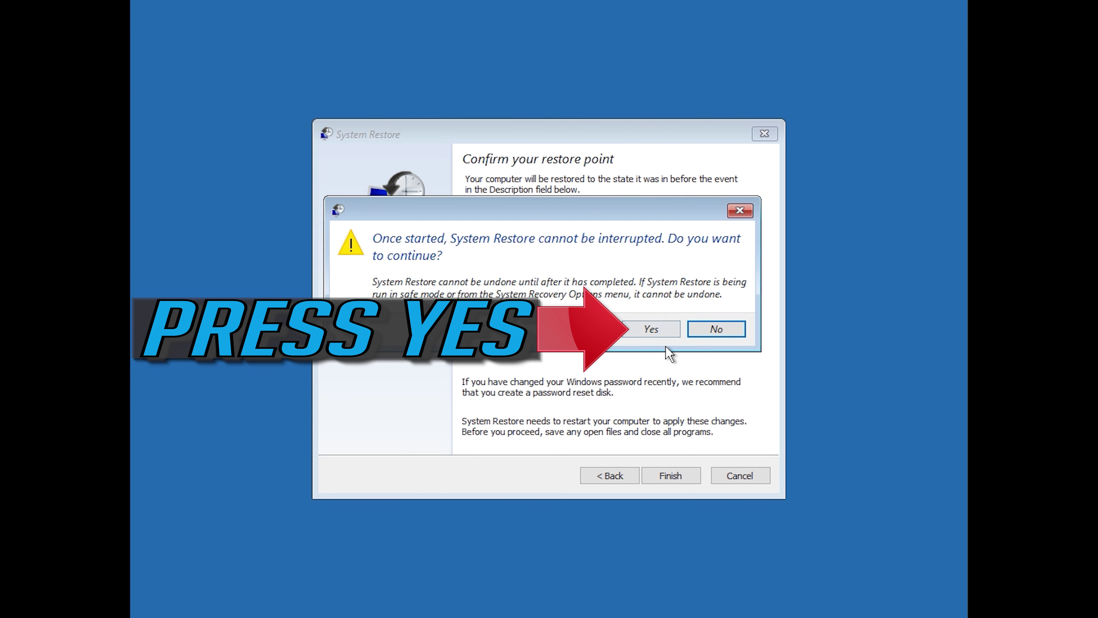
- Accept the cannot-be-interrupted warning so the restore to that point runs
{"action": "left_click", "coordinate": [646, 334]}
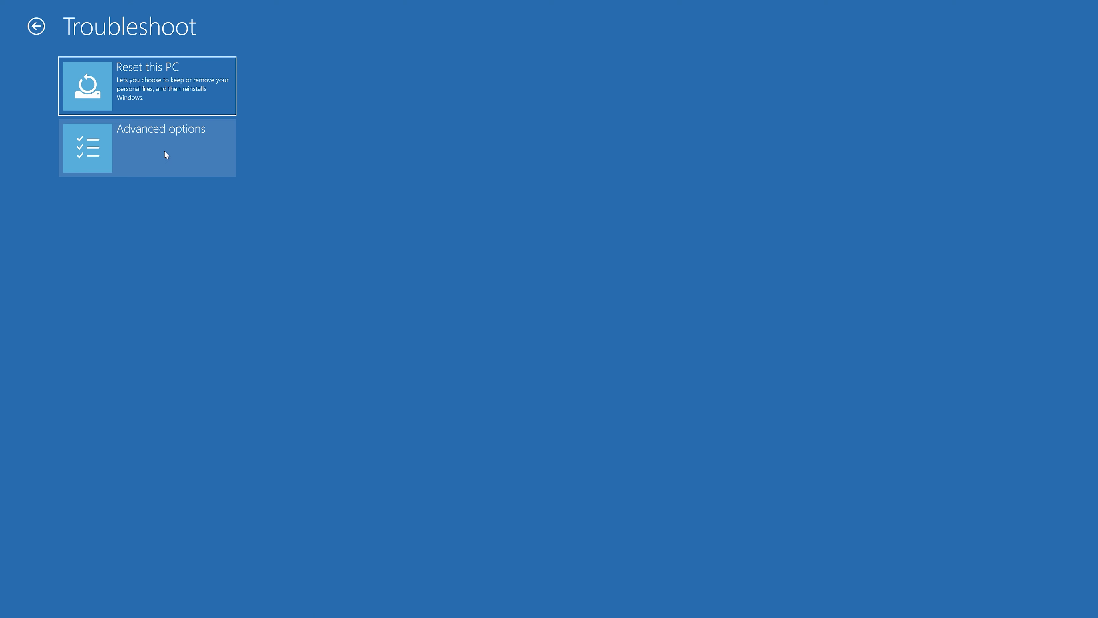
- Open Command Prompt from Advanced options, signing into the account with an empty password
{"action": "left_click", "coordinate": [164, 151]}
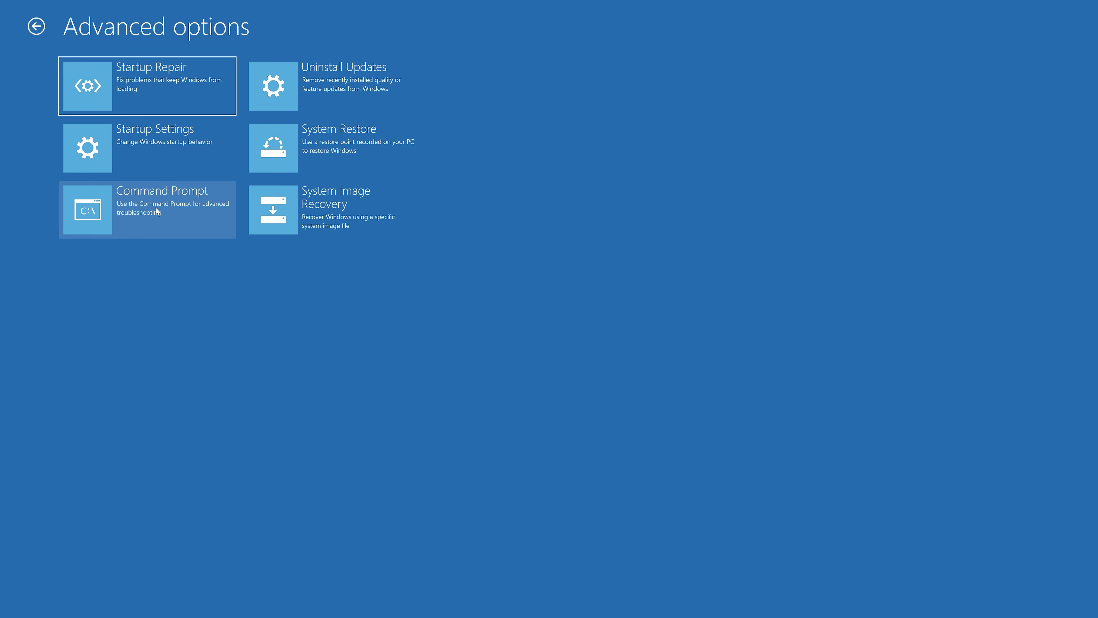
{"action": "left_click", "coordinate": [195, 213]}
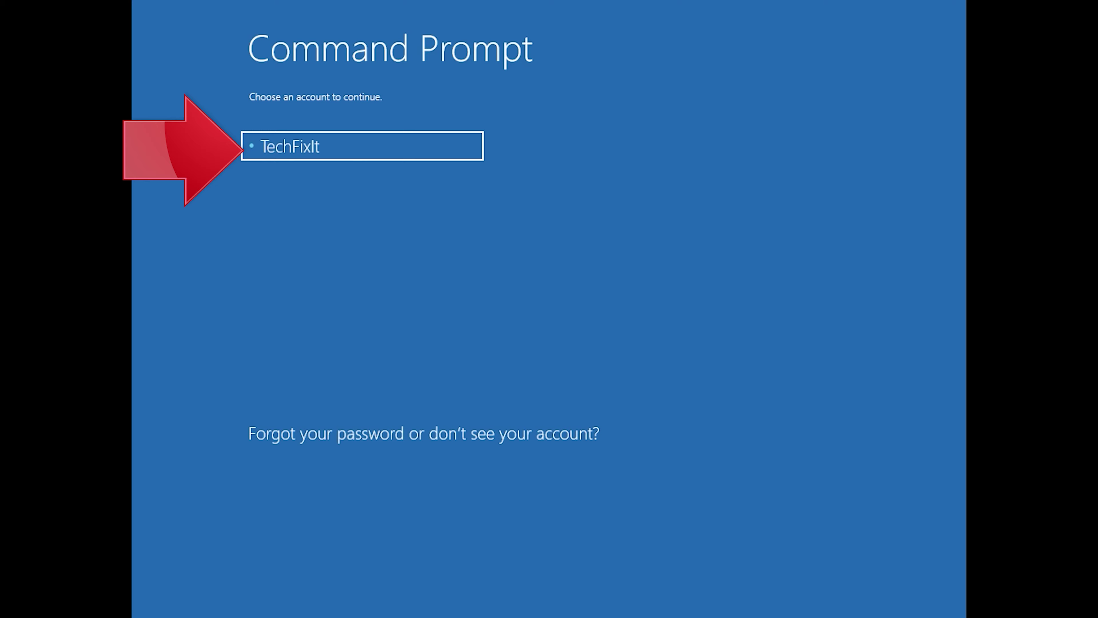
{"action": "left_click", "coordinate": [440, 156]}
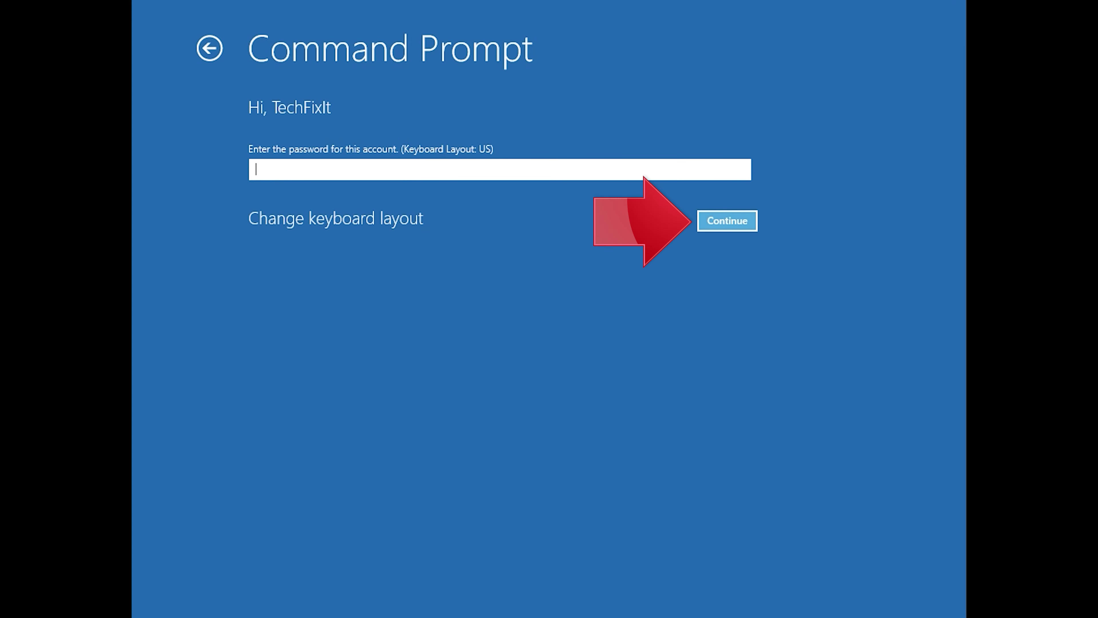
{"action": "left_click", "coordinate": [725, 226]}
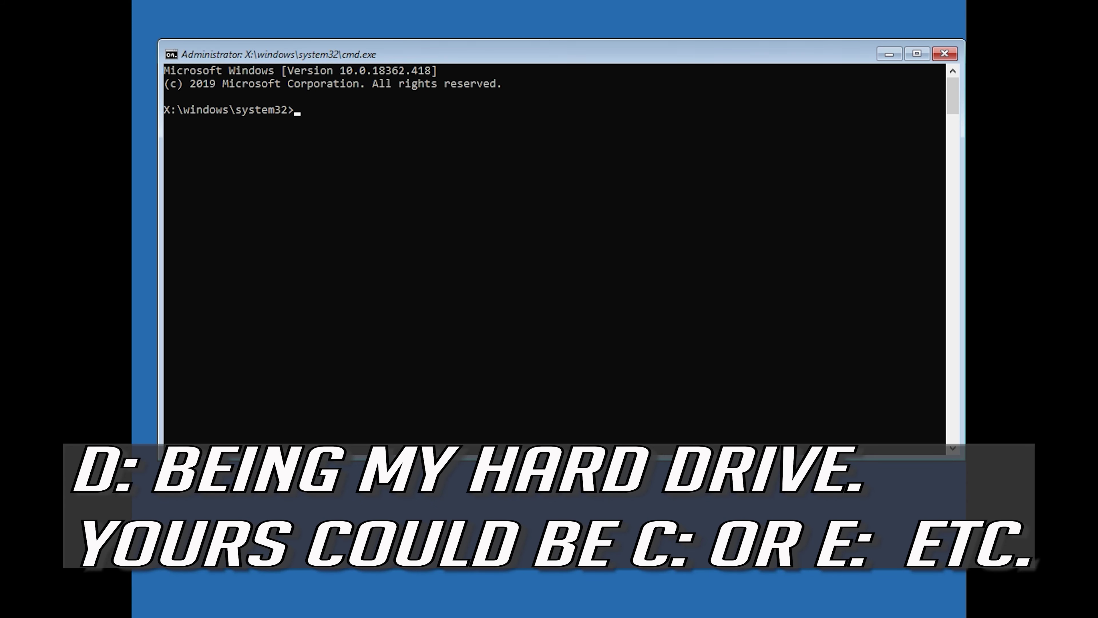
- Enter chkdsk at the X:\windows\system32 prompt to begin the disk-check command
{"action": "type", "text": "chkdsk"}
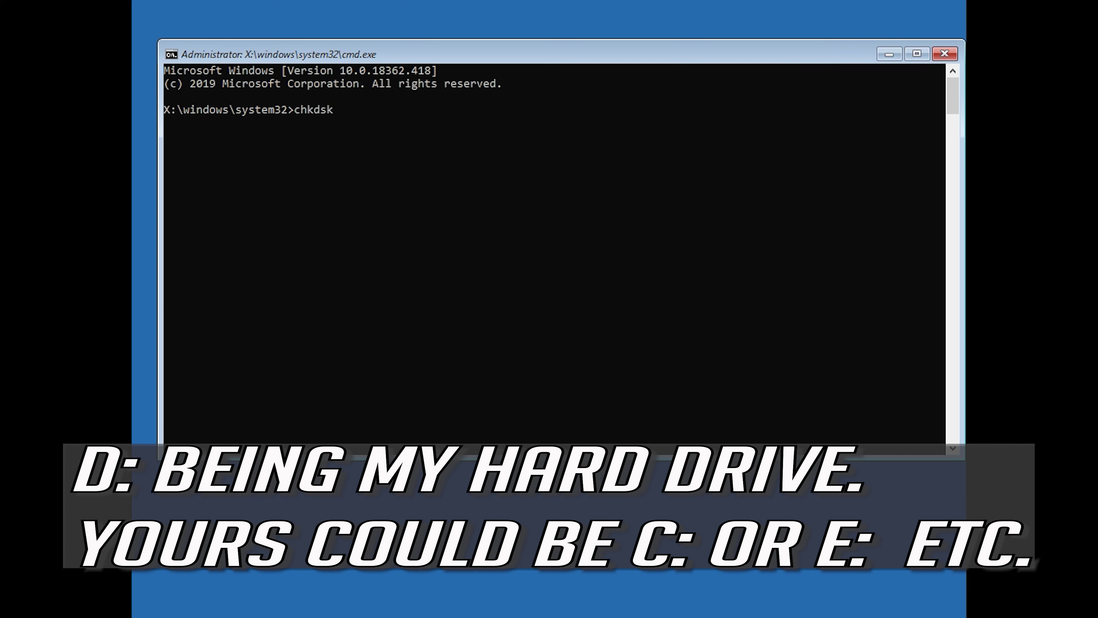